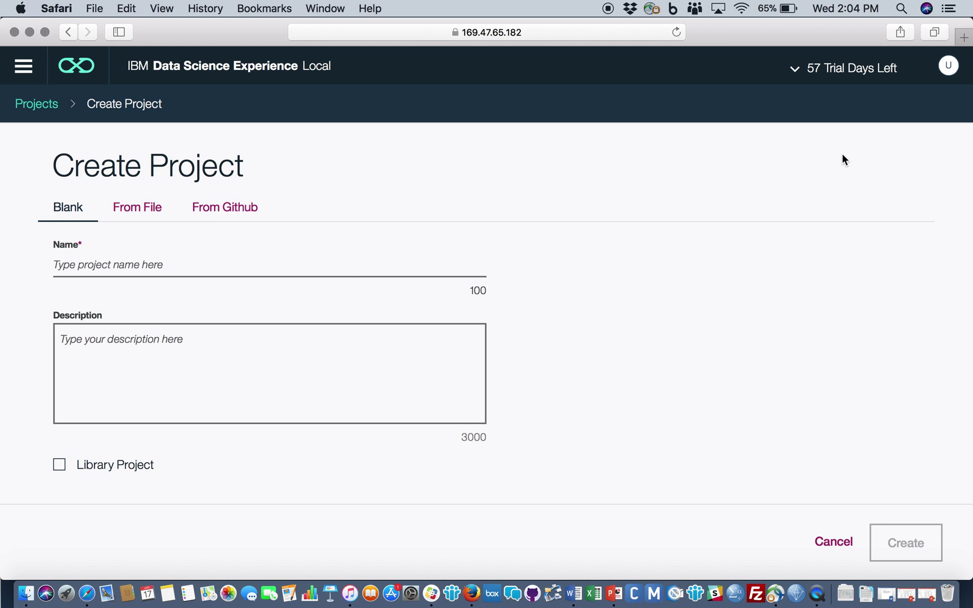
# Create a blank project named Project1.
pyautogui.click(275, 258)
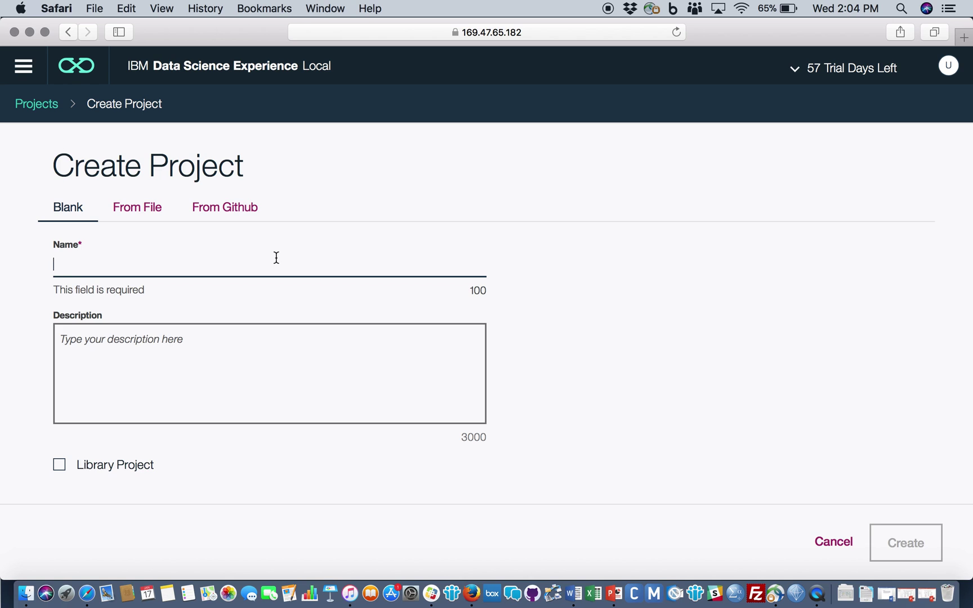
pyautogui.write('Project1')
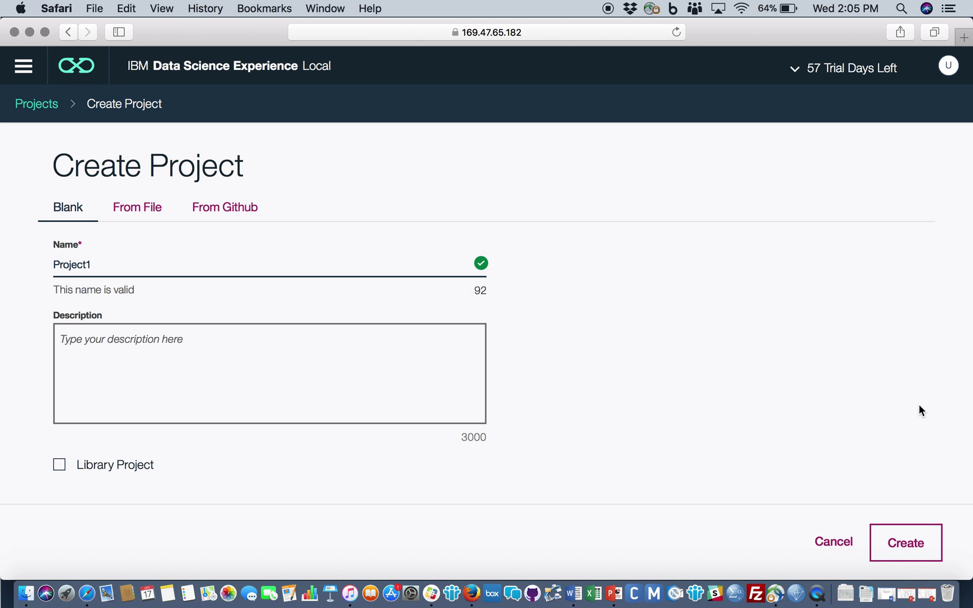
pyautogui.click(907, 534)
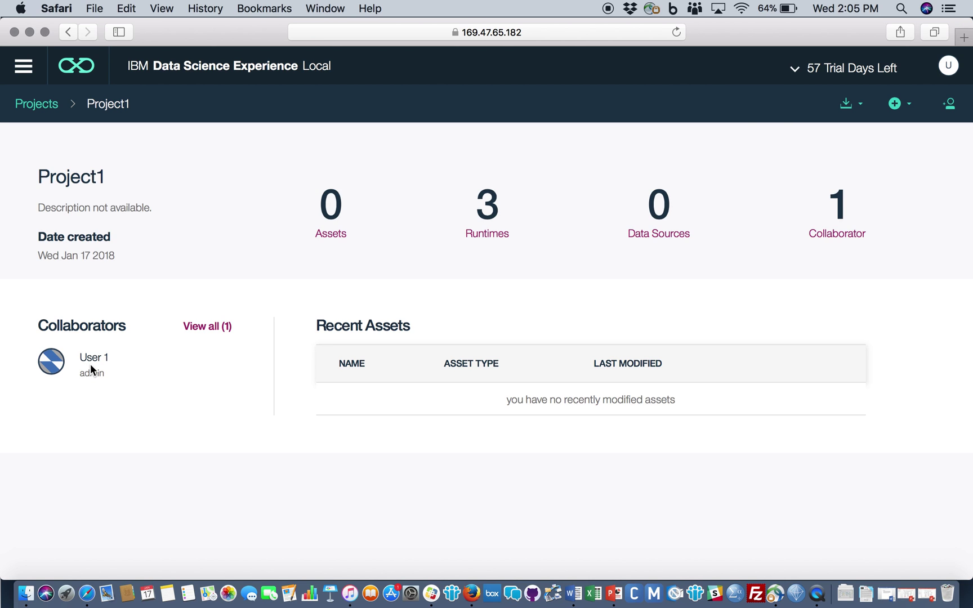
# Add User 2, User 3 and User 4 as collaborators on Project1, each with Viewer permission.
pyautogui.click(198, 329)
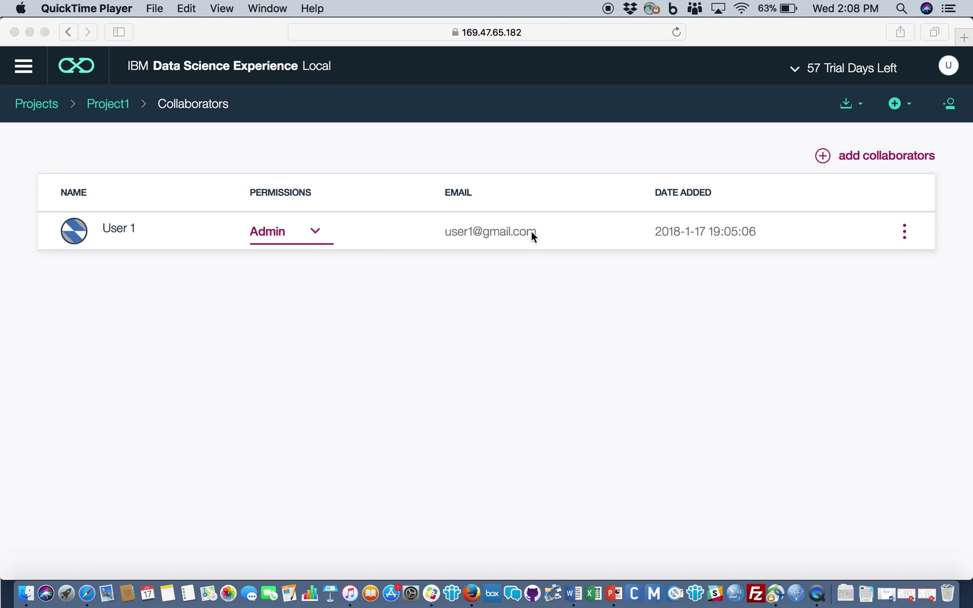
pyautogui.click(860, 159)
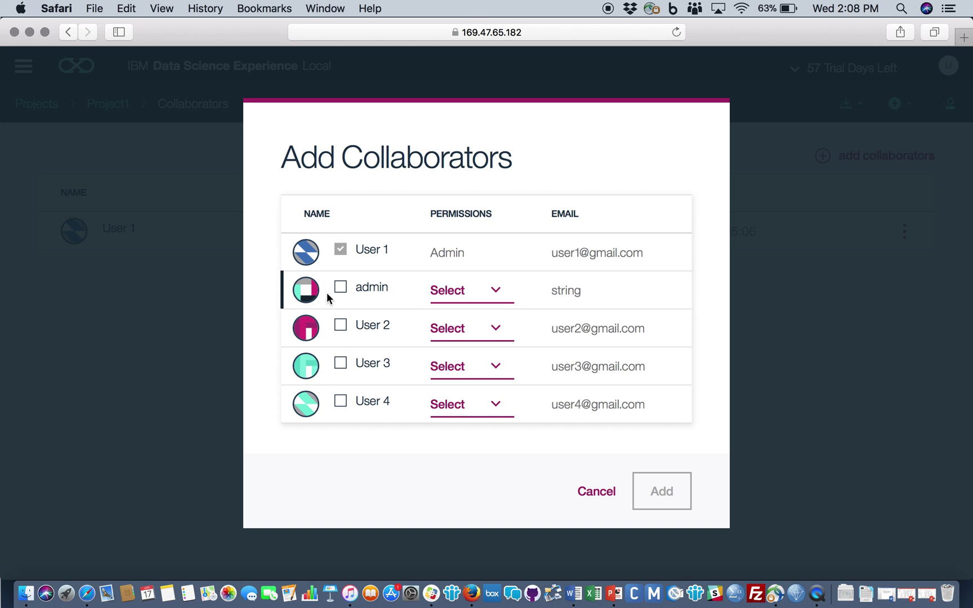
pyautogui.click(340, 325)
pyautogui.click(341, 366)
pyautogui.click(340, 401)
pyautogui.click(456, 333)
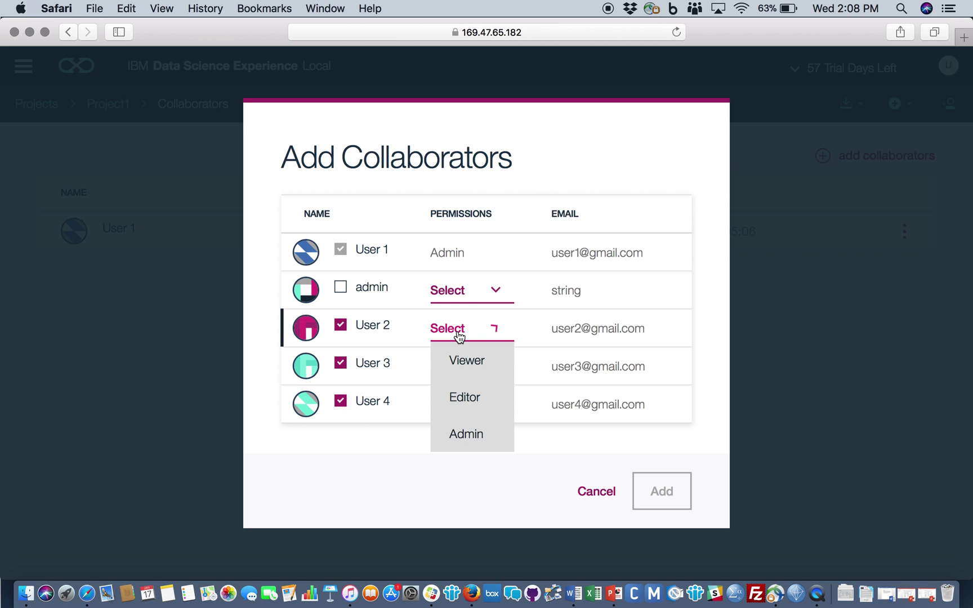
pyautogui.click(462, 364)
pyautogui.click(463, 373)
pyautogui.click(463, 396)
pyautogui.click(456, 410)
pyautogui.click(457, 437)
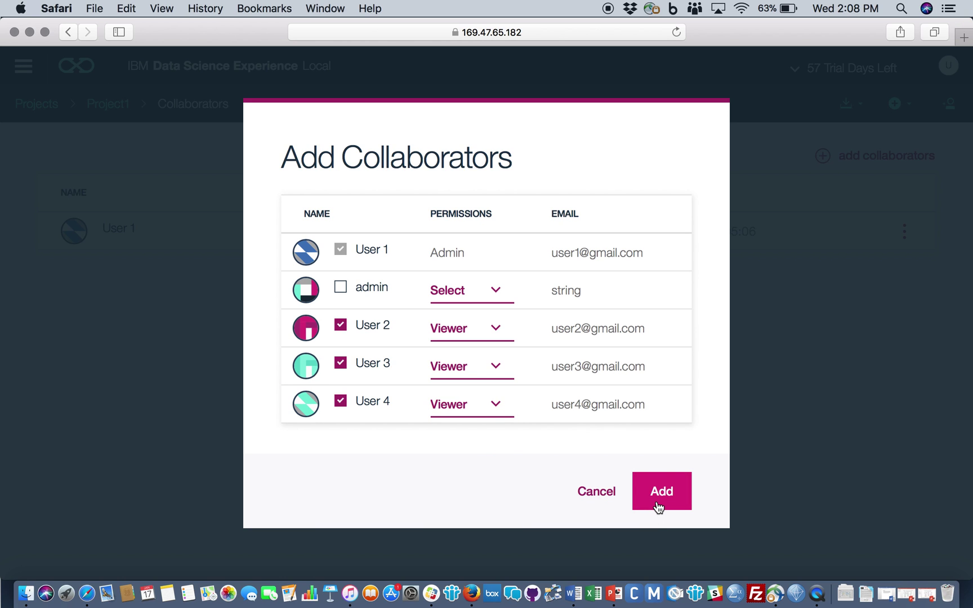
pyautogui.click(679, 498)
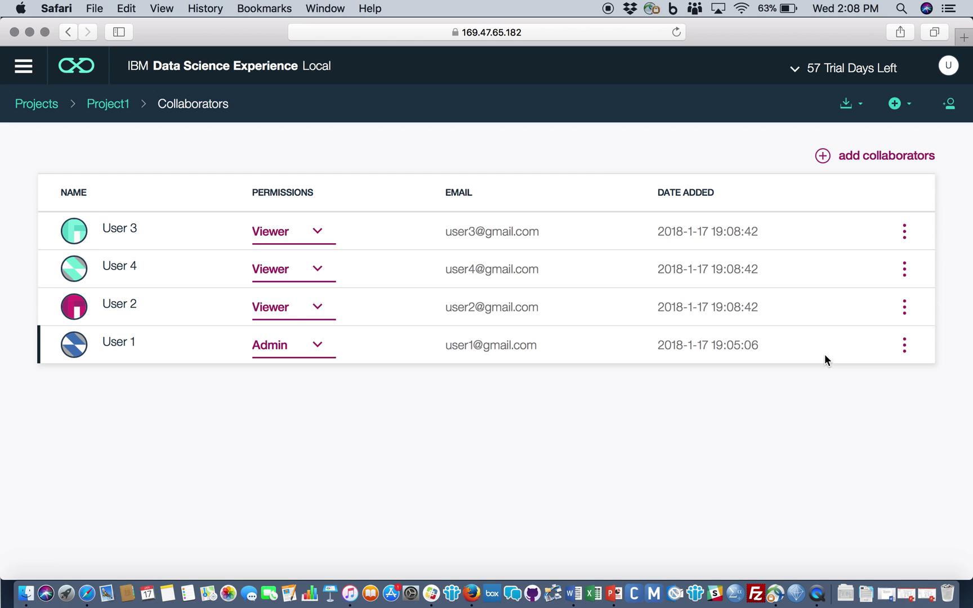
# Show the actions available for collaborator User 4, and return to the Project1 overview.
pyautogui.click(905, 274)
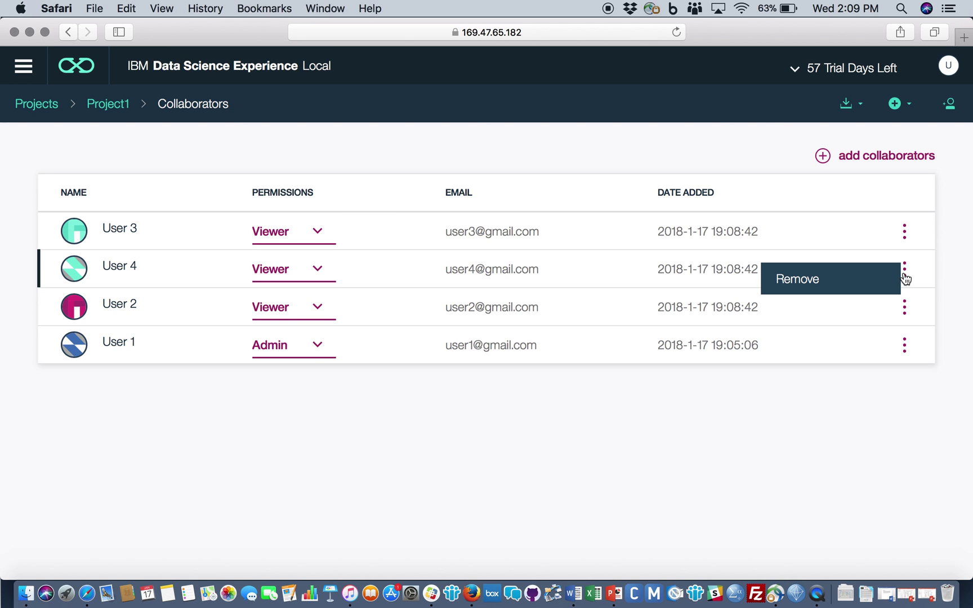
pyautogui.click(110, 109)
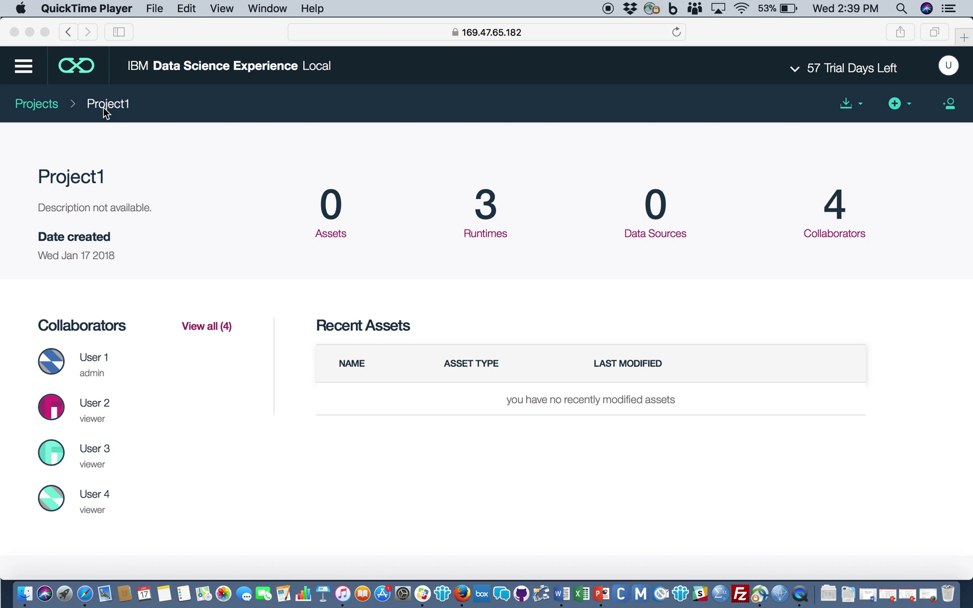
# Look at the remote data set form, and upload customer_churn.csv from the Desktop as a local data set in Project1.
pyautogui.click(354, 236)
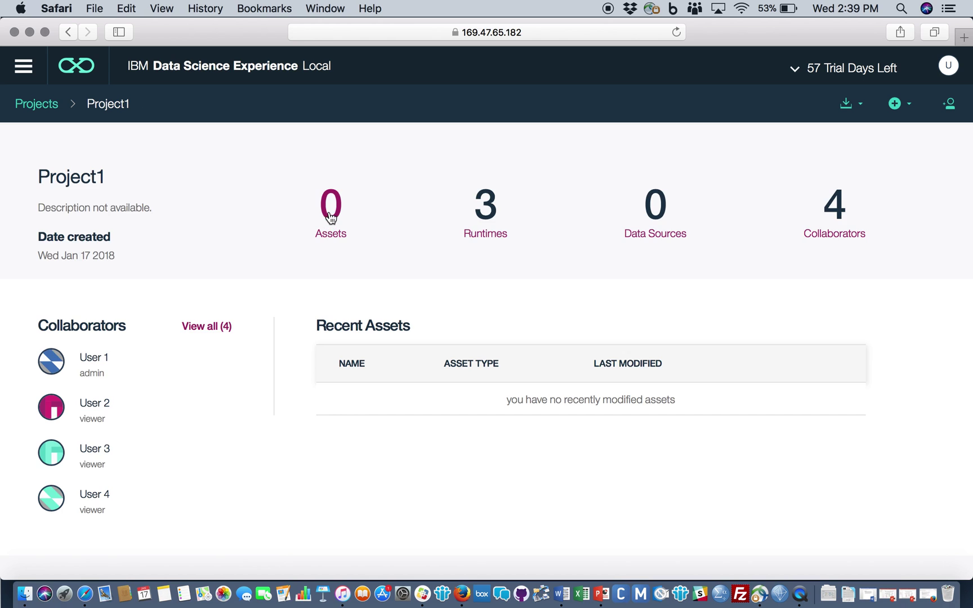
pyautogui.click(330, 217)
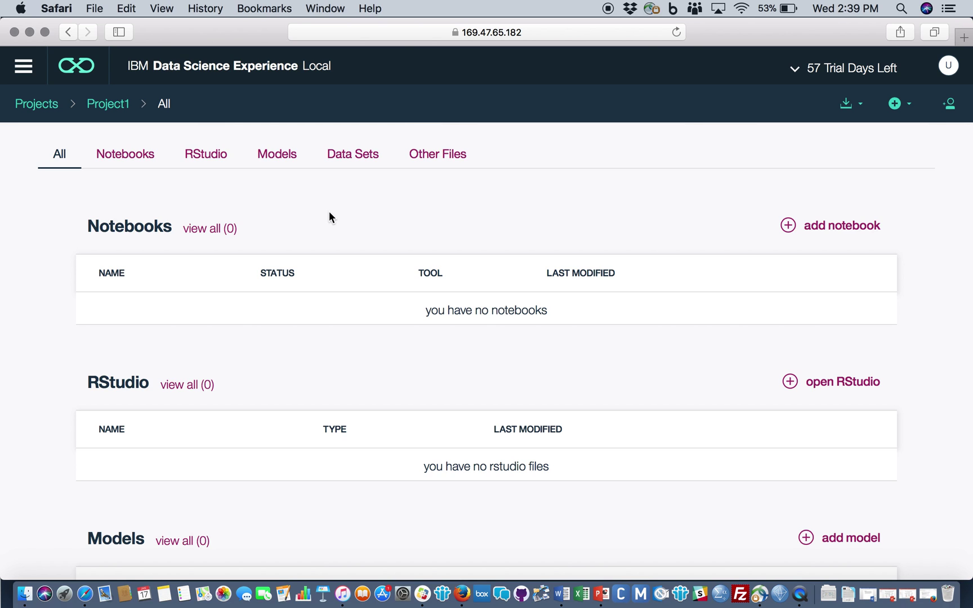
pyautogui.click(361, 167)
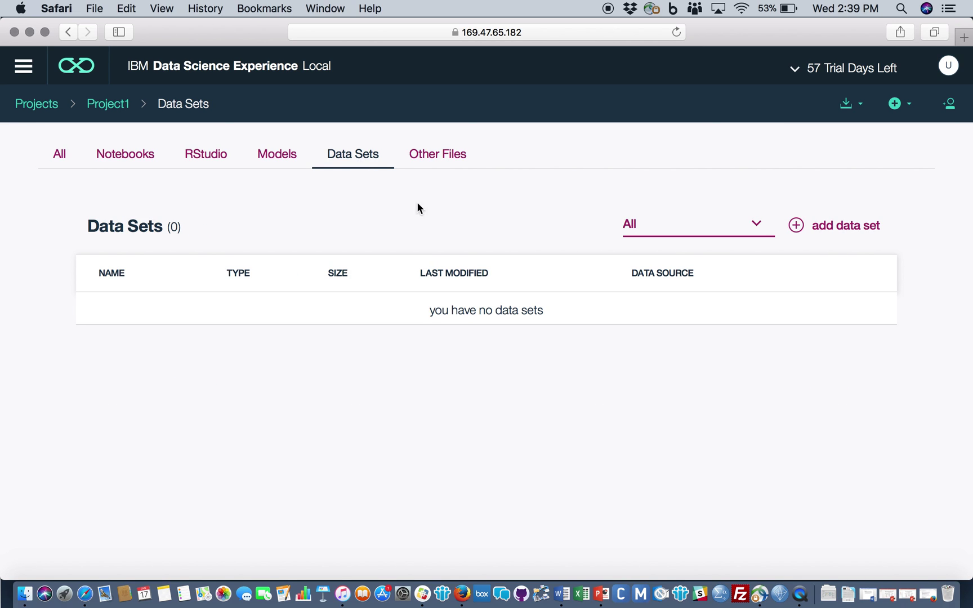
pyautogui.click(826, 230)
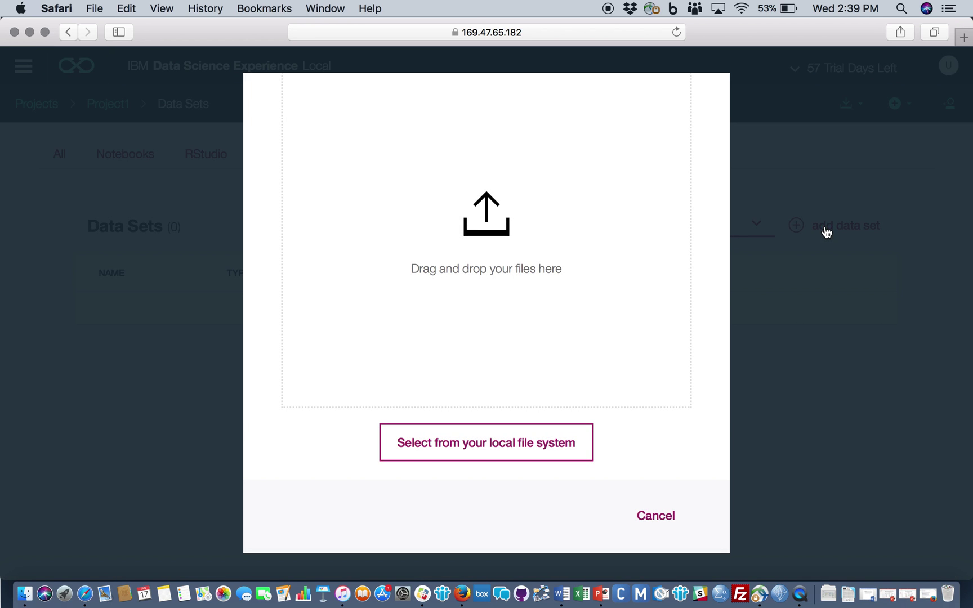
pyautogui.scroll(3, 436, 206)
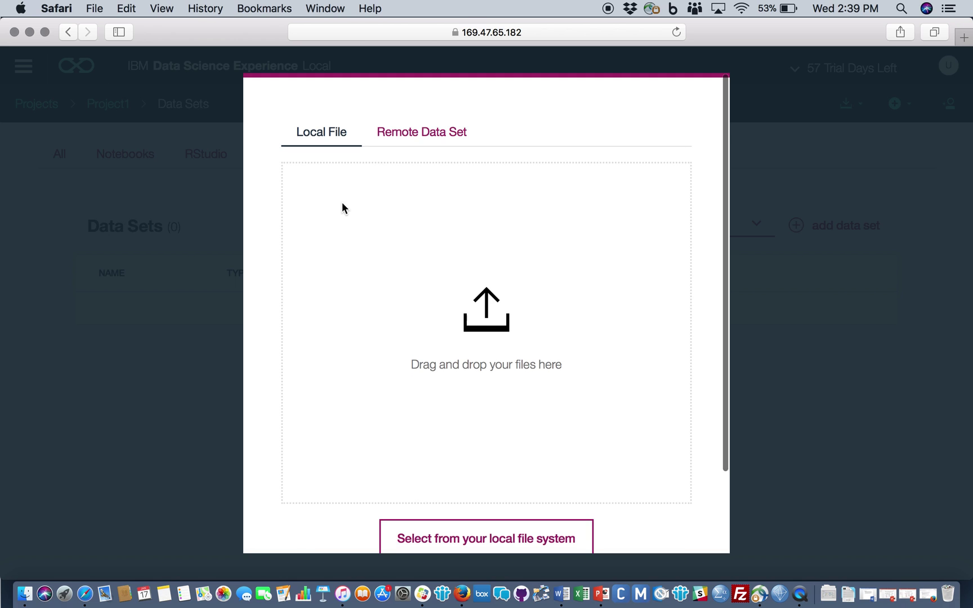
pyautogui.click(423, 141)
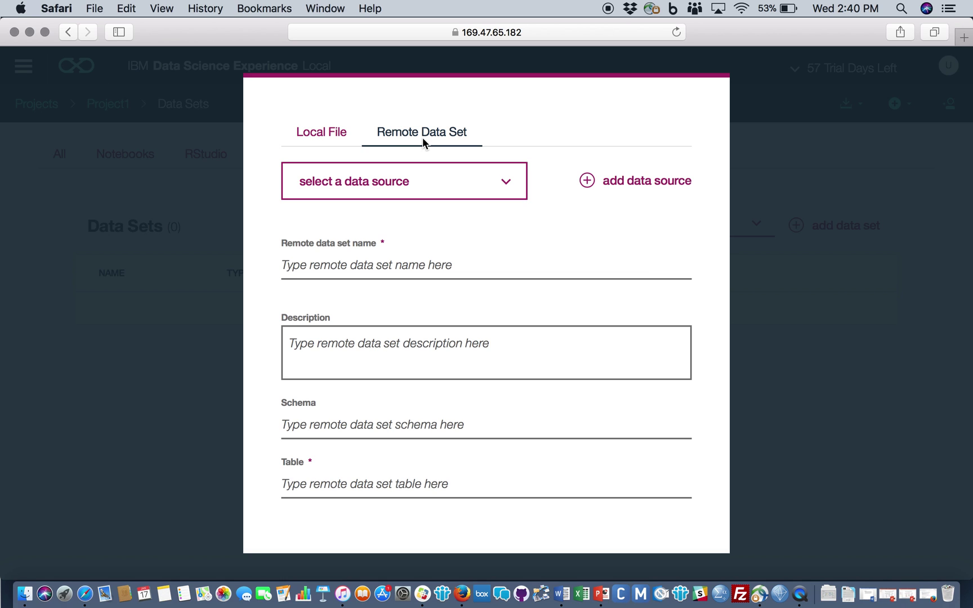
pyautogui.click(308, 133)
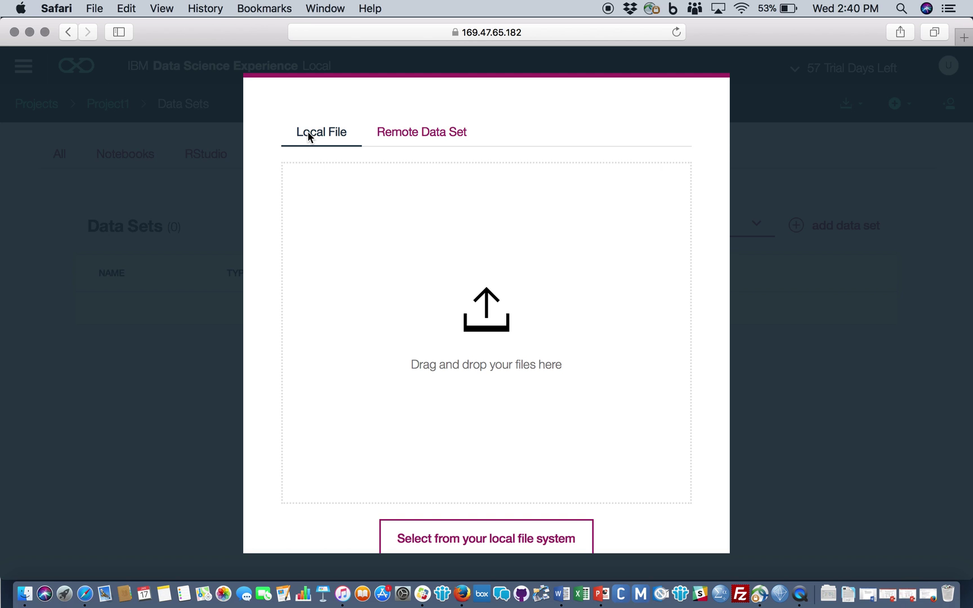
pyautogui.click(469, 538)
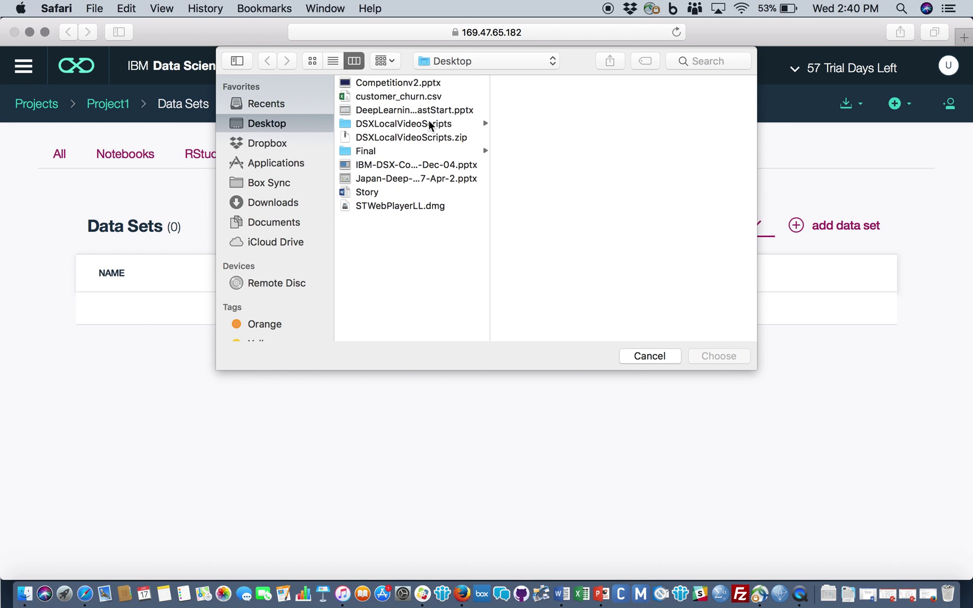
pyautogui.doubleClick(409, 98)
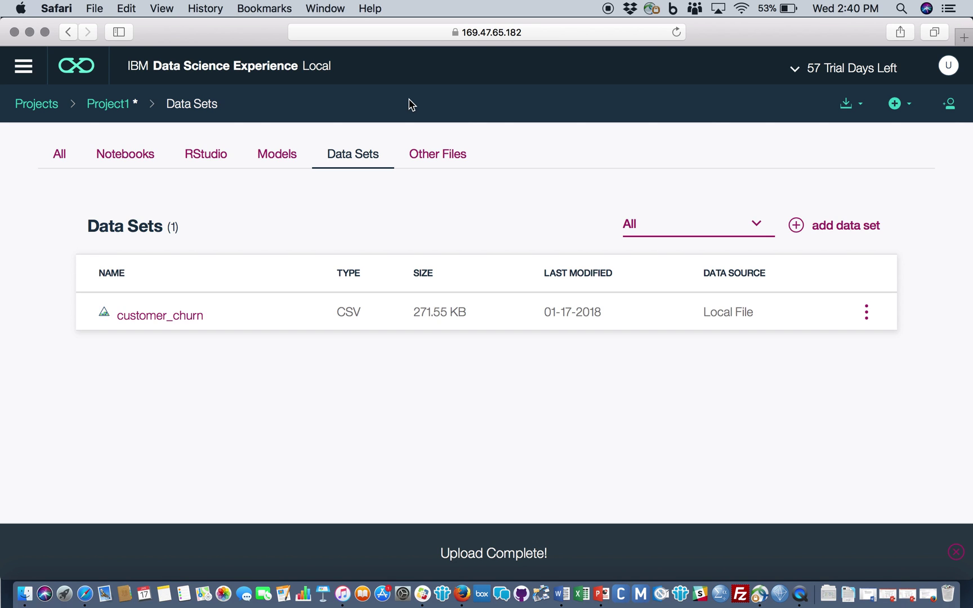
# Show the actions available for the customer_churn data set, and return to the Project1 overview.
pyautogui.click(866, 312)
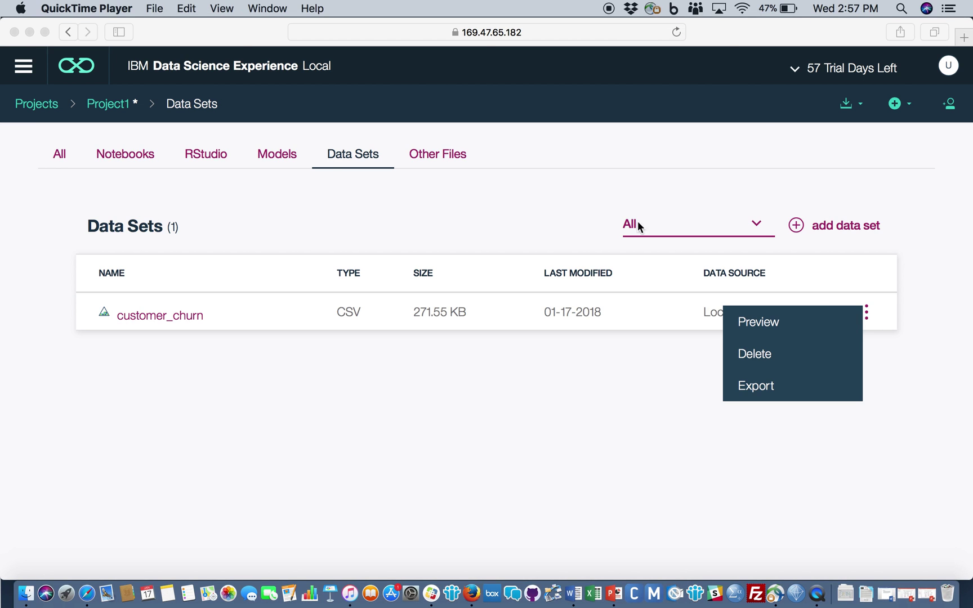
pyautogui.click(115, 107)
pyautogui.click(112, 105)
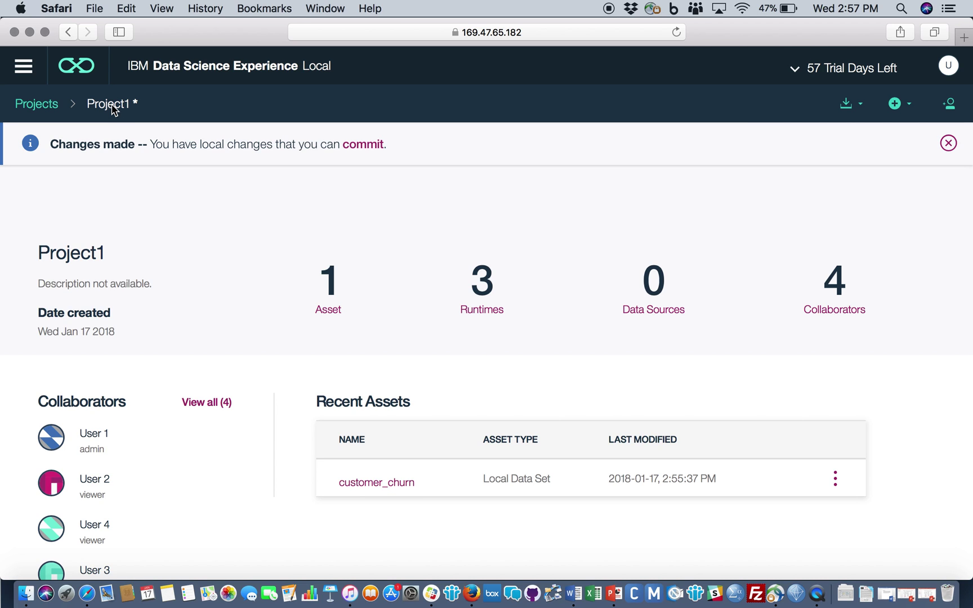
# Commit the local changes in Project1 with the message "Added in a new dataset".
pyautogui.click(361, 154)
pyautogui.click(314, 321)
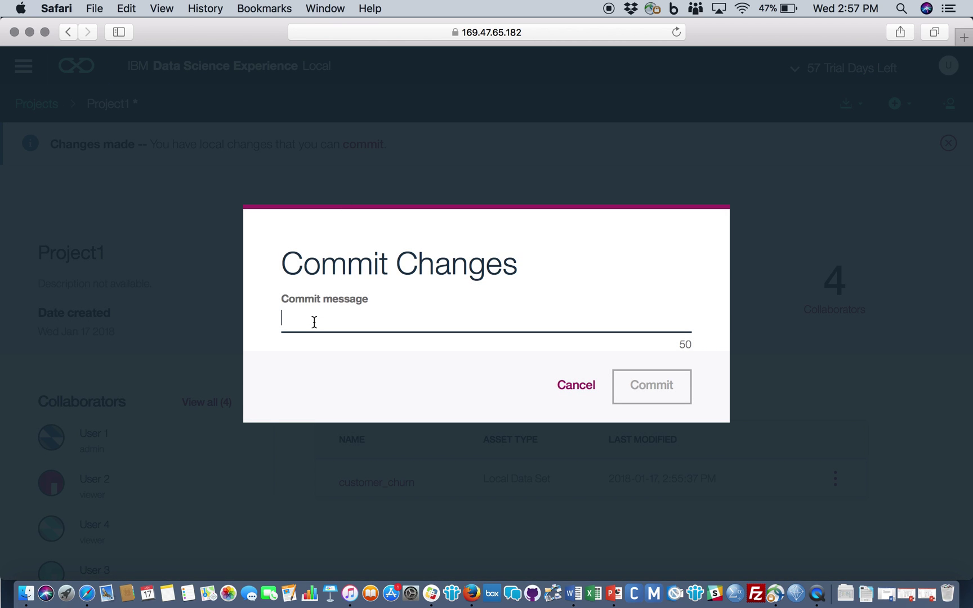
pyautogui.write('Added in a new da')
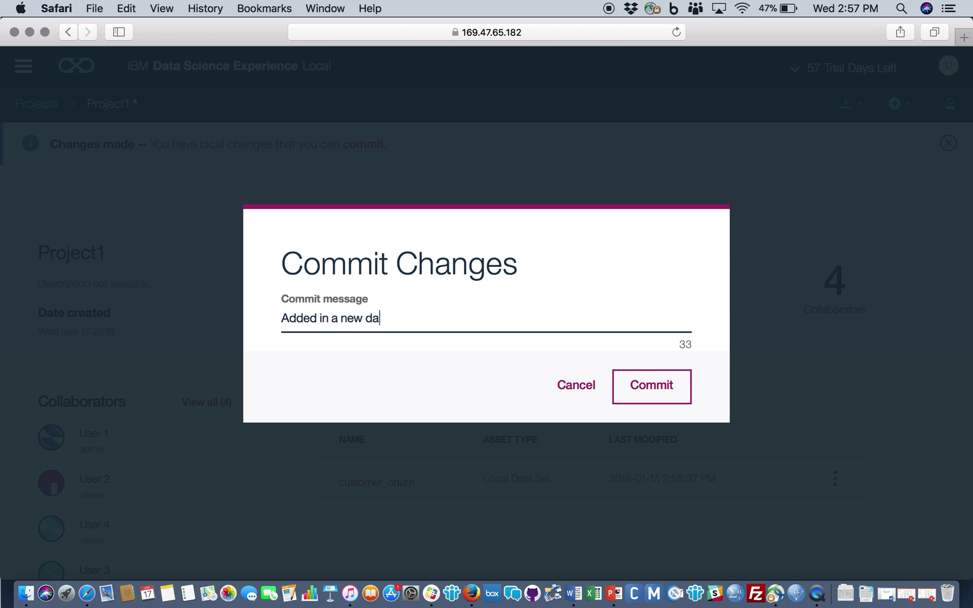
pyautogui.write('taset')
pyautogui.click(666, 388)
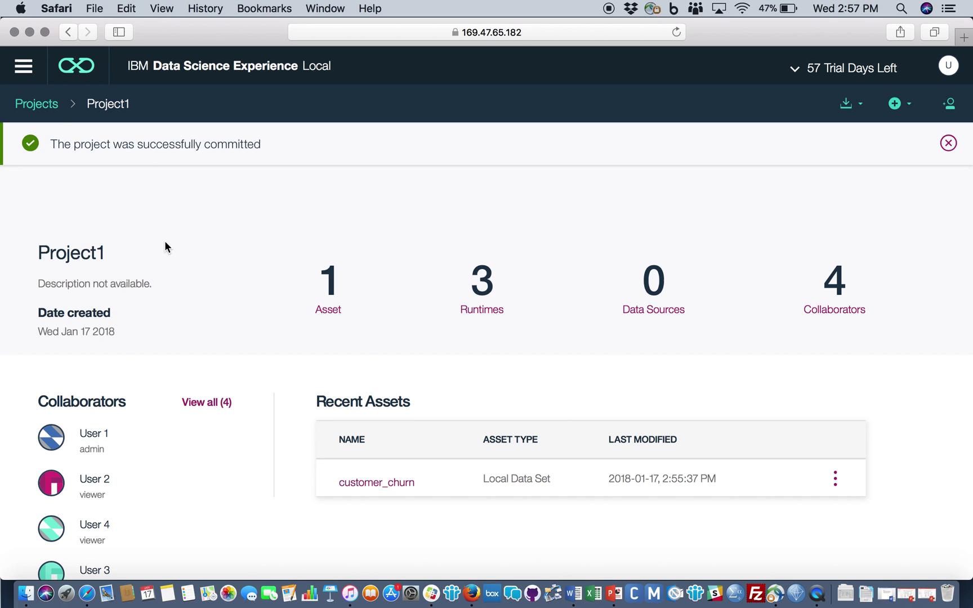
# Review the actions offered for Project1 in the project list, and the export formats available inside the project.
pyautogui.click(51, 111)
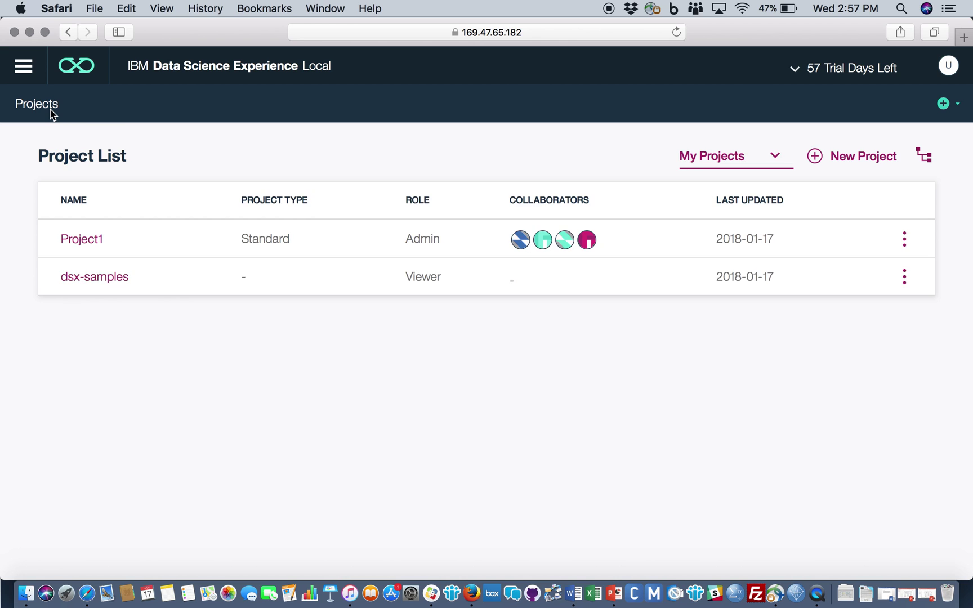
pyautogui.click(904, 244)
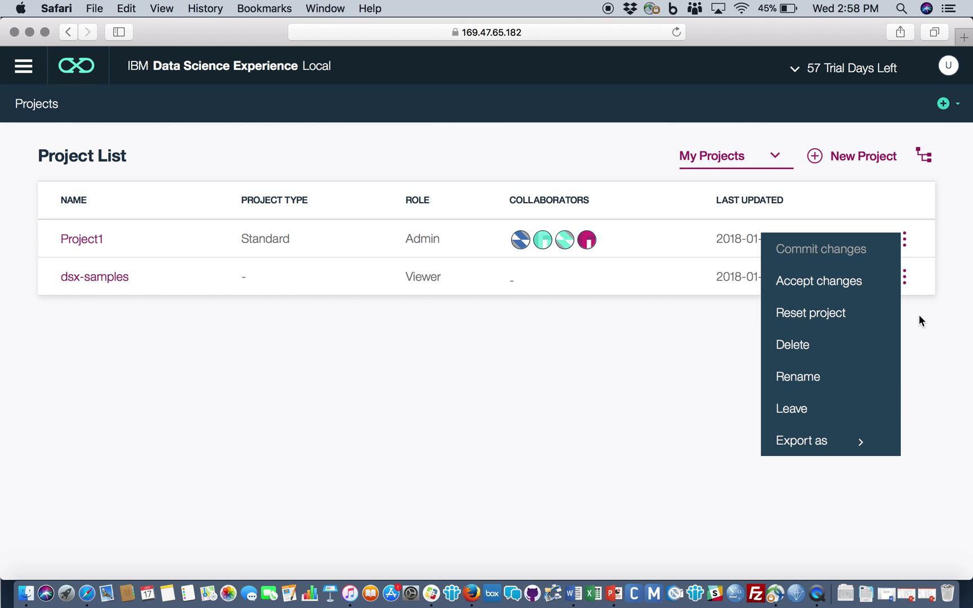
pyautogui.click(90, 242)
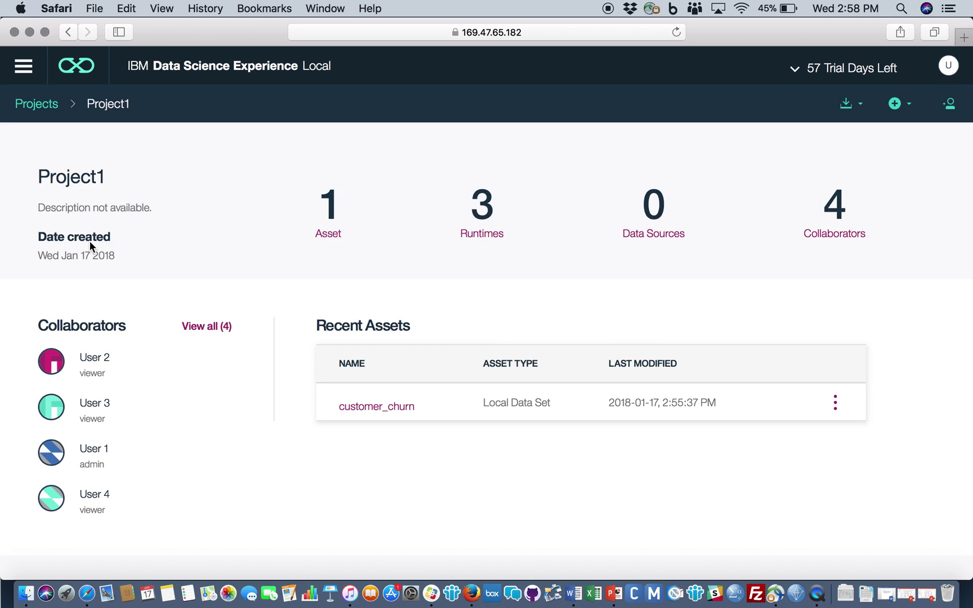
pyautogui.click(866, 111)
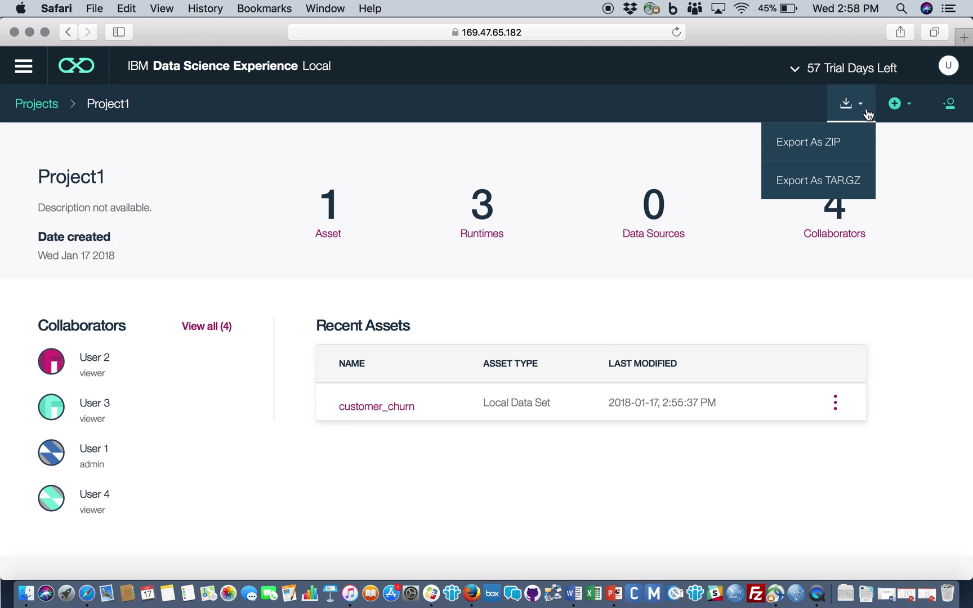